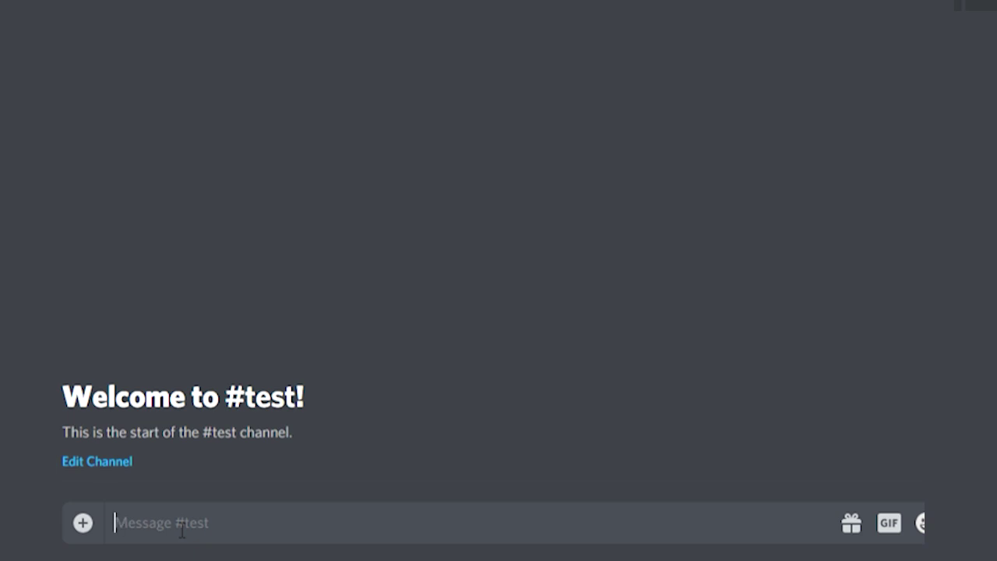
# Step: Send "hello" to the #test channel in bold as **hello** and in italics as *hello*
pyautogui.write('**hello')
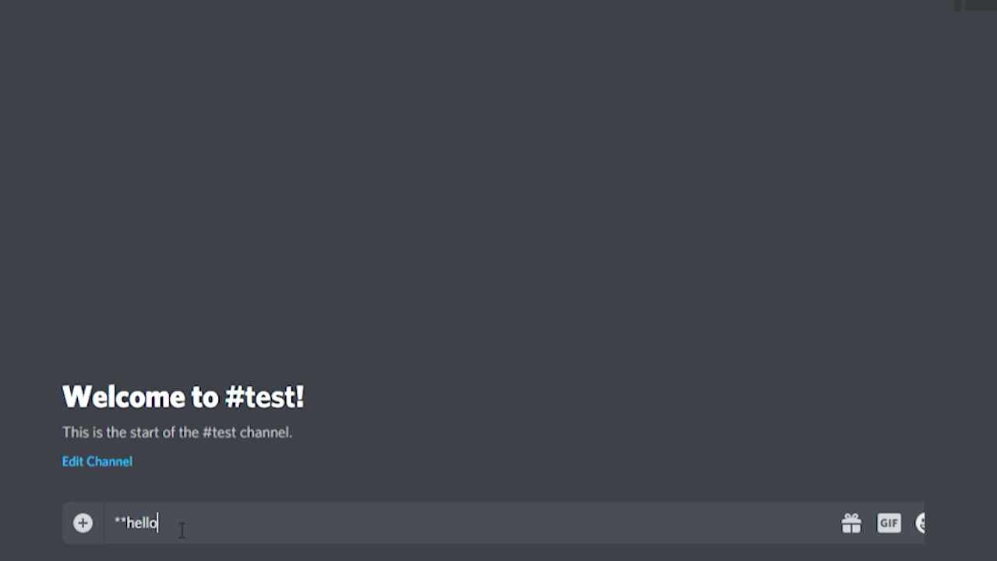
pyautogui.write('**')
pyautogui.press('Return')
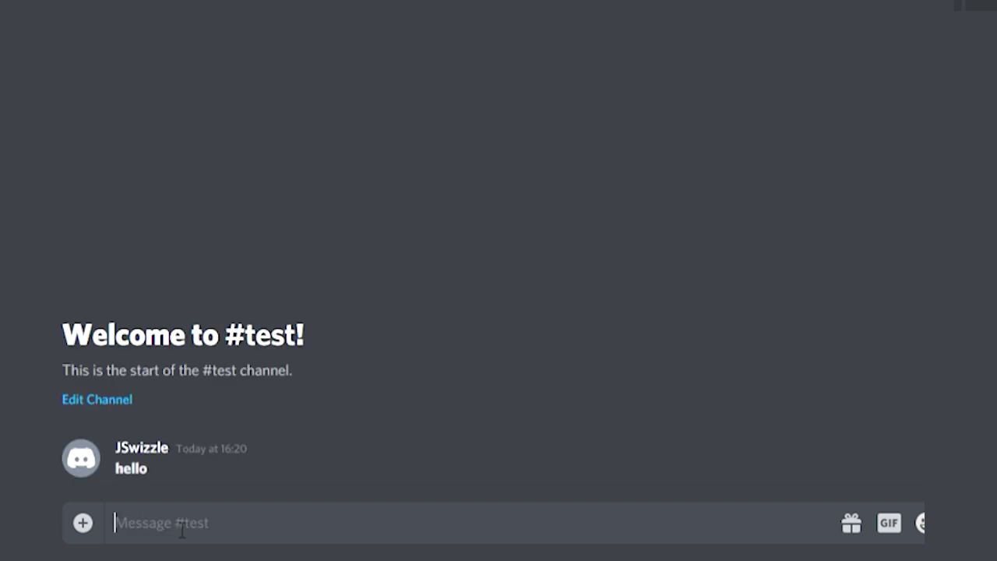
pyautogui.write('*hello*')
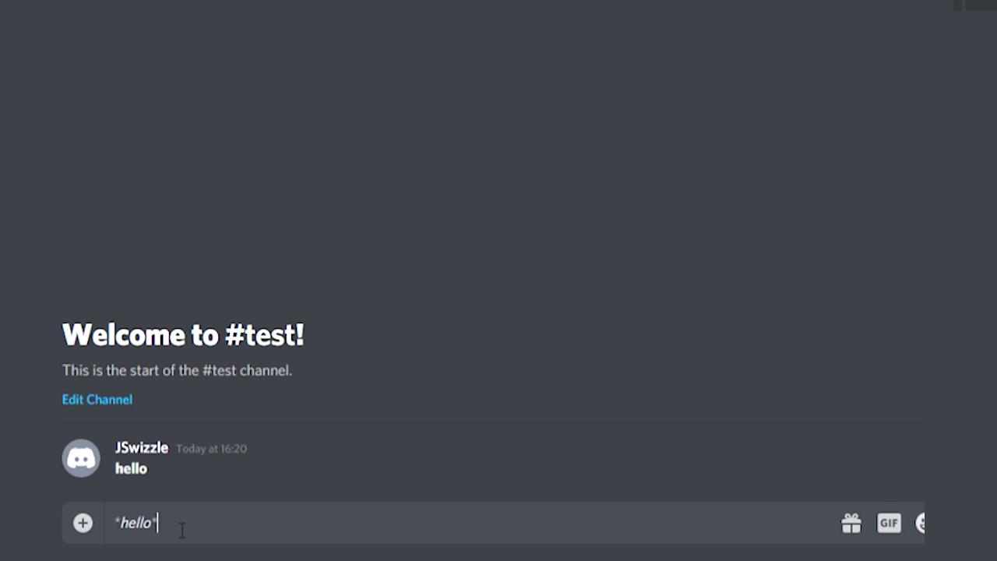
pyautogui.press('Return')
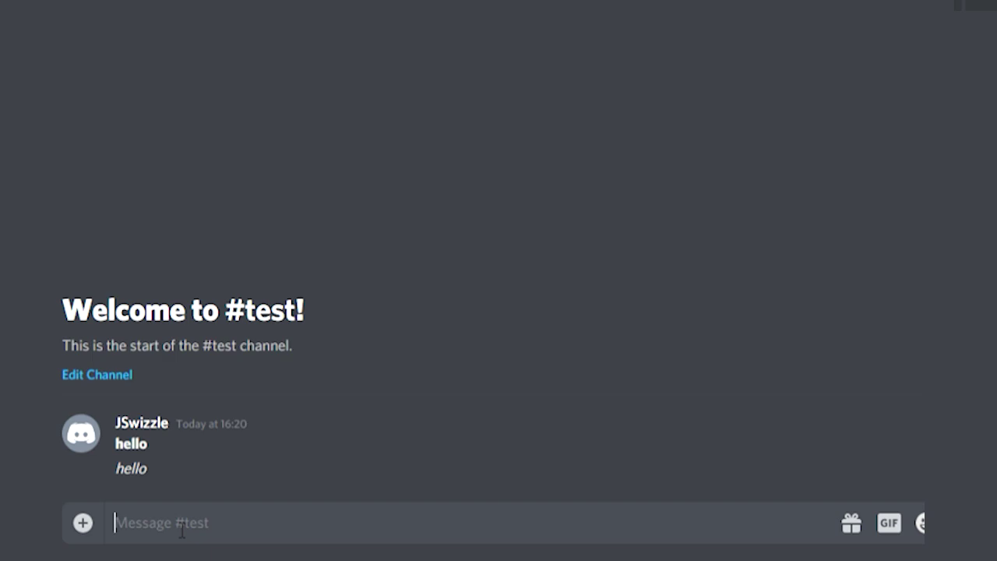
# Step: Send "hello" in italics using underscores as _hello_ and in bold italics as ***hello***
pyautogui.write('_hell')
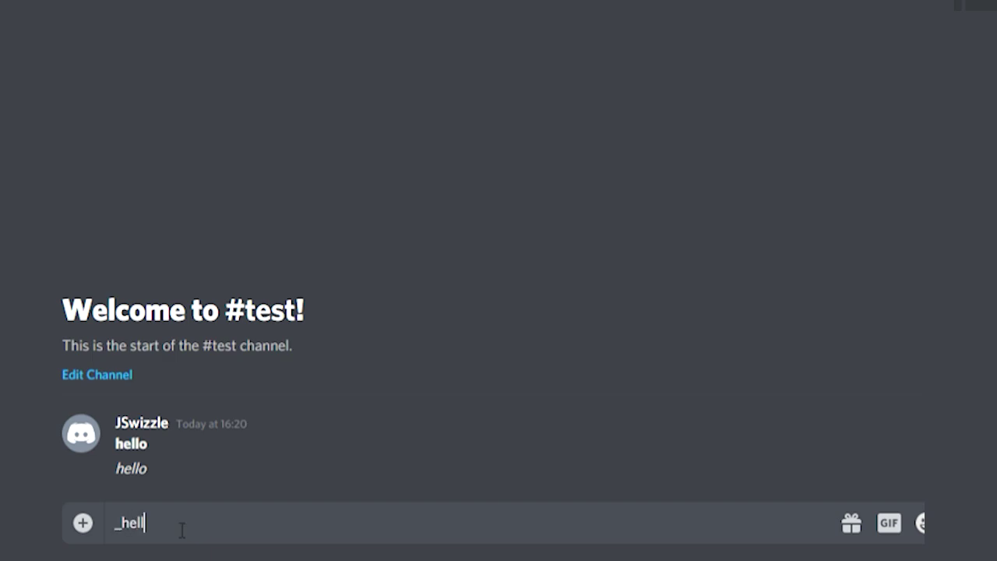
pyautogui.write('o_')
pyautogui.press('Return')
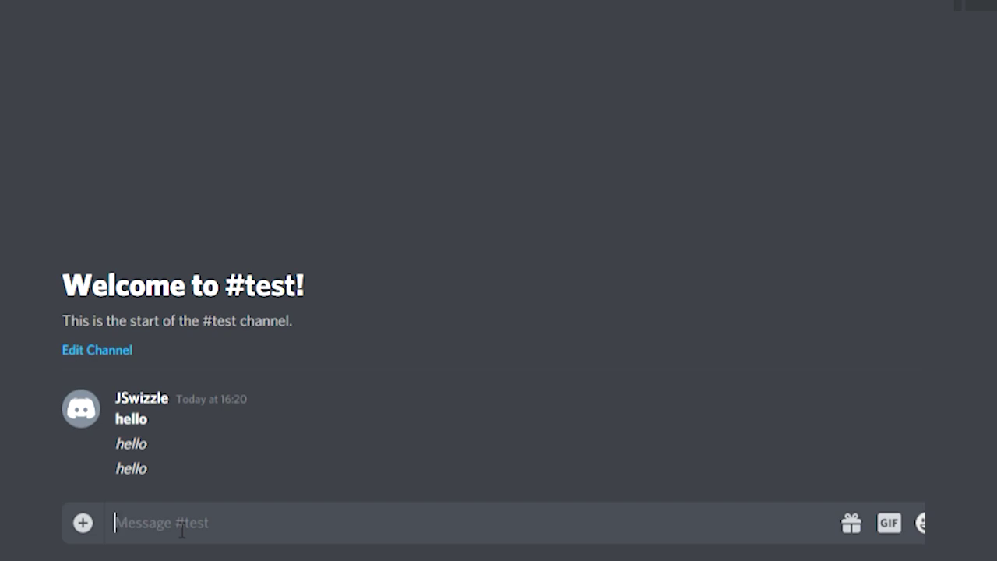
pyautogui.write('***')
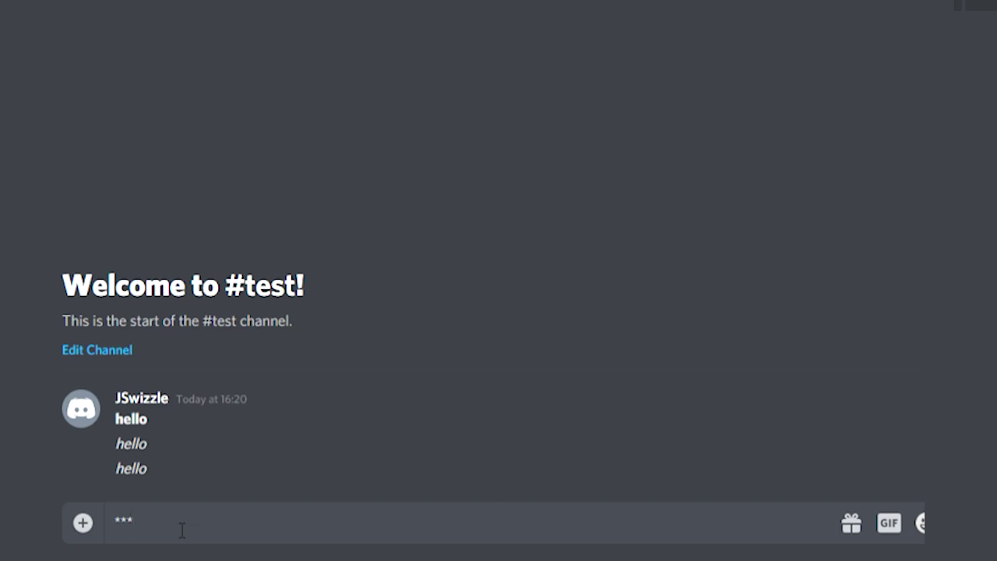
pyautogui.write('hello***')
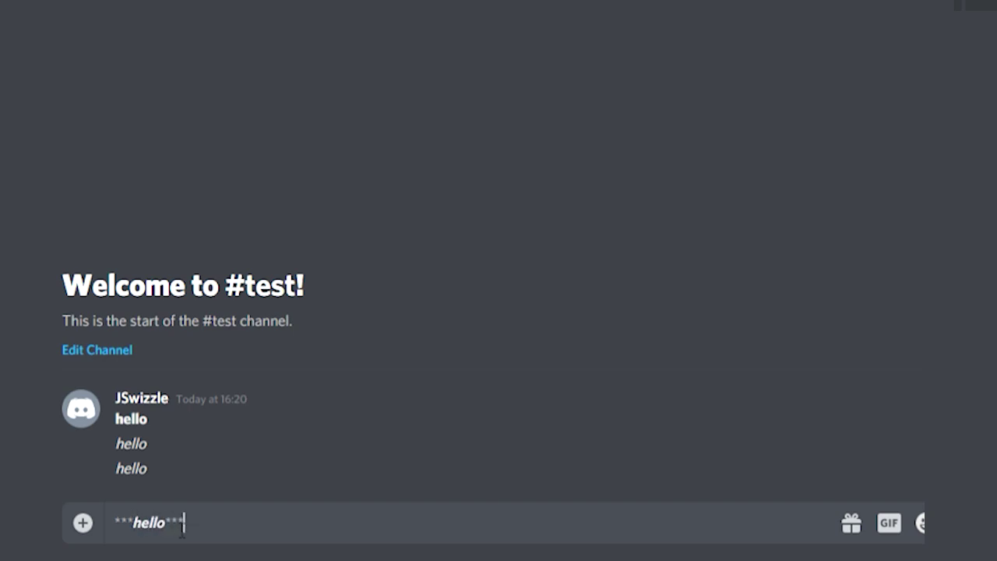
pyautogui.press('Return')
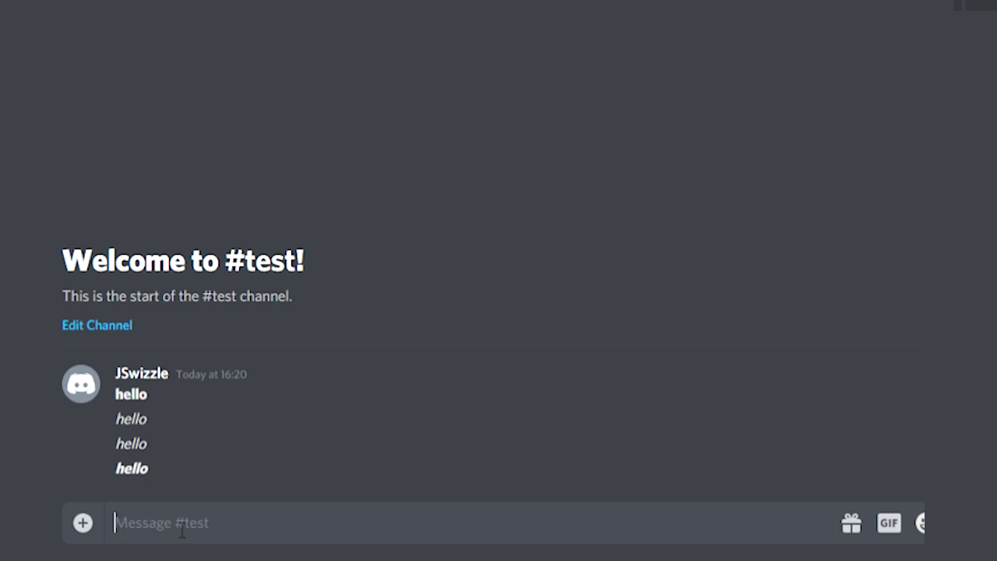
# Step: Send "hello" underlined as __hello__ and struck through as ~~hello~~
pyautogui.write('__he')
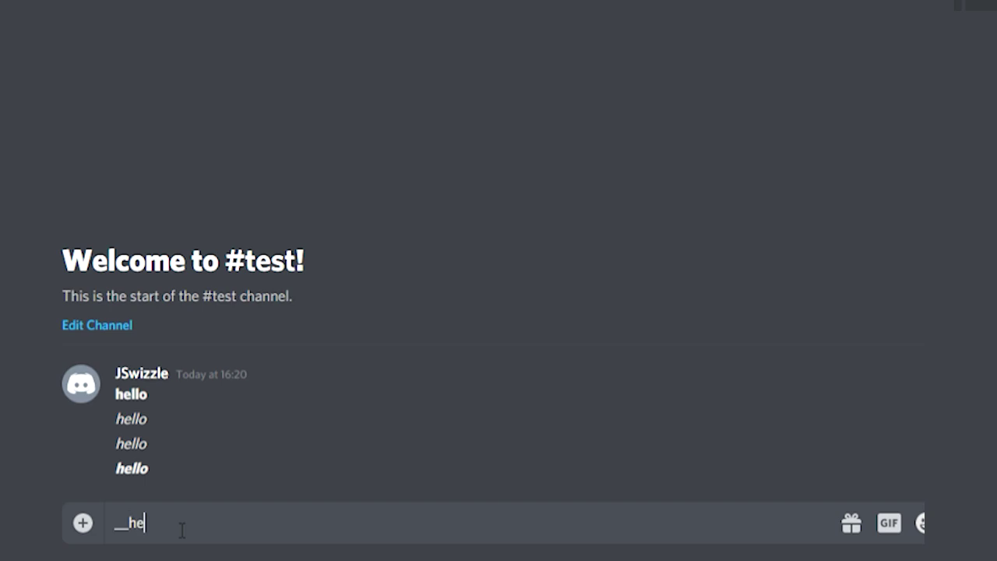
pyautogui.write('llo__')
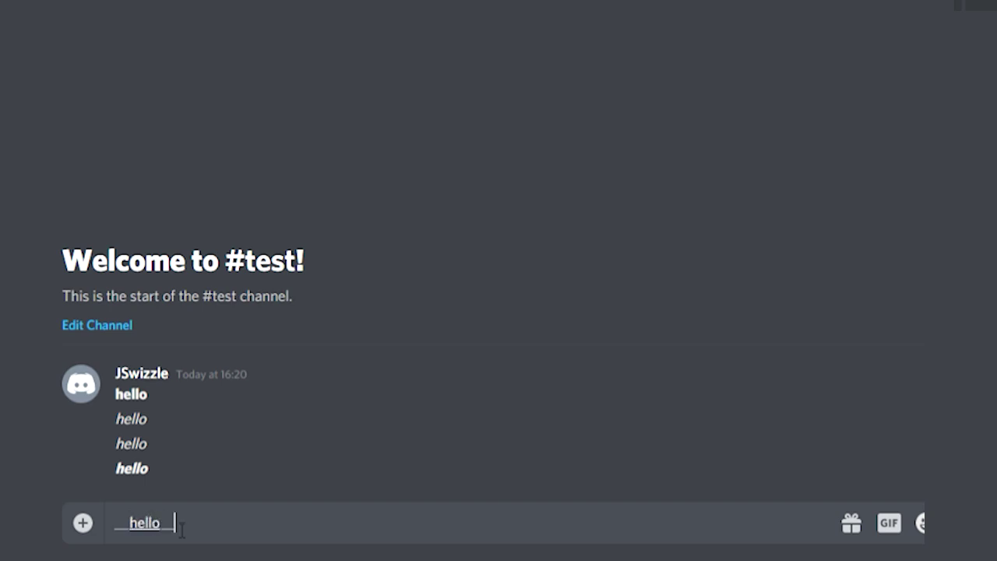
pyautogui.press('Return')
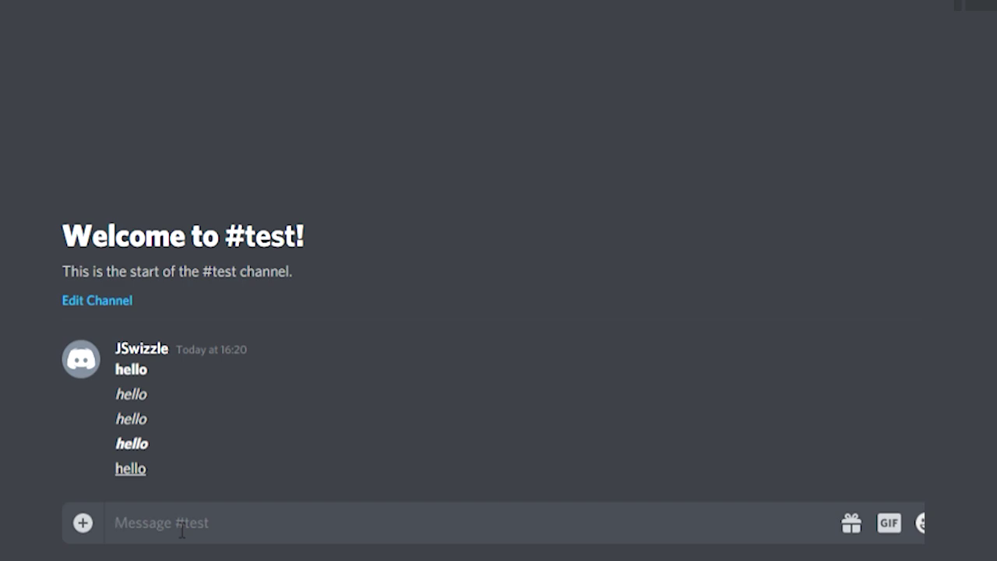
pyautogui.write('~~hello')
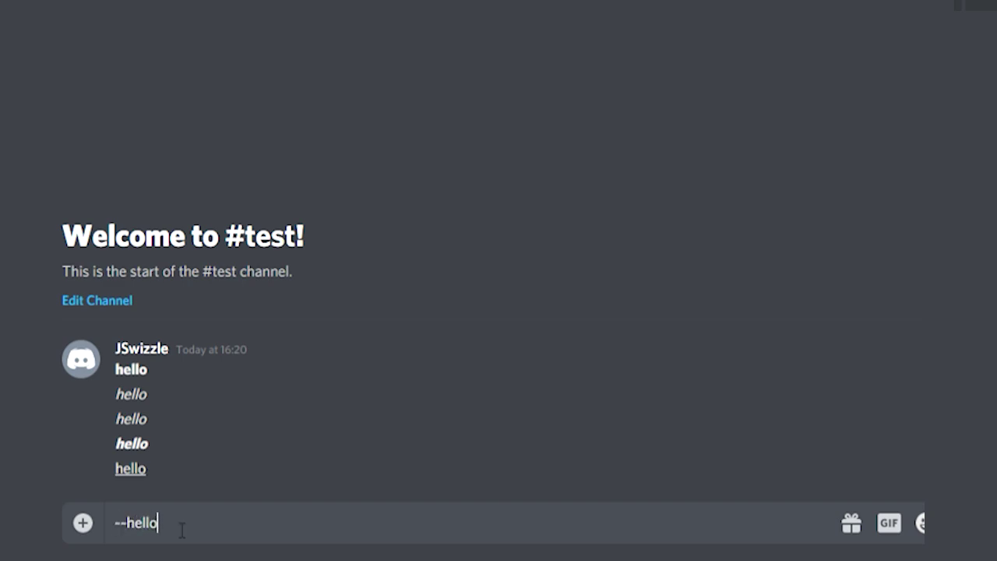
pyautogui.write('~~')
pyautogui.press('Return')
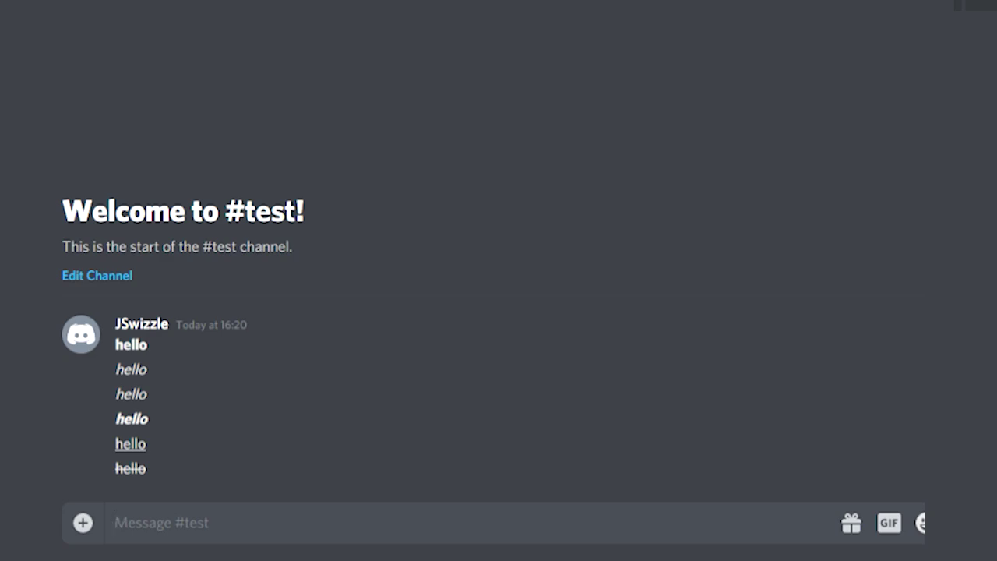
# Step: Send "hello" in underlined bold italics as ***__hello__***
pyautogui.write('***')
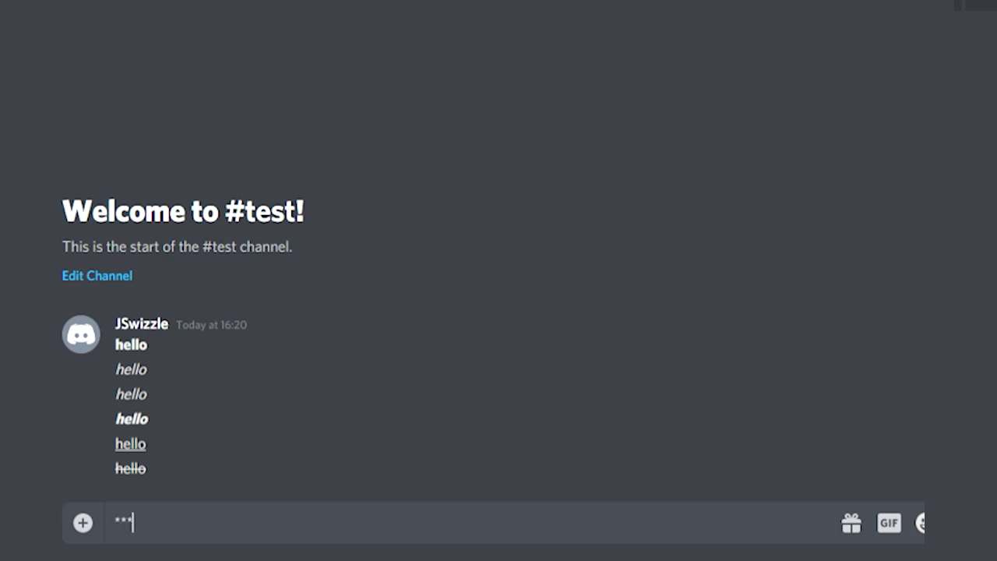
pyautogui.write('__he')
pyautogui.write('llo')
pyautogui.write('__')
pyautogui.write('***')
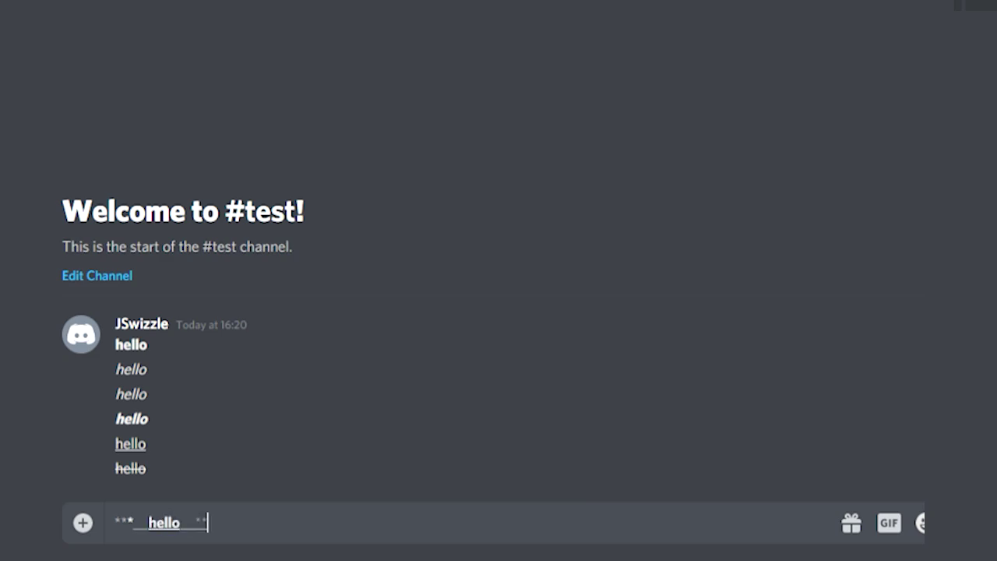
pyautogui.press('Return')
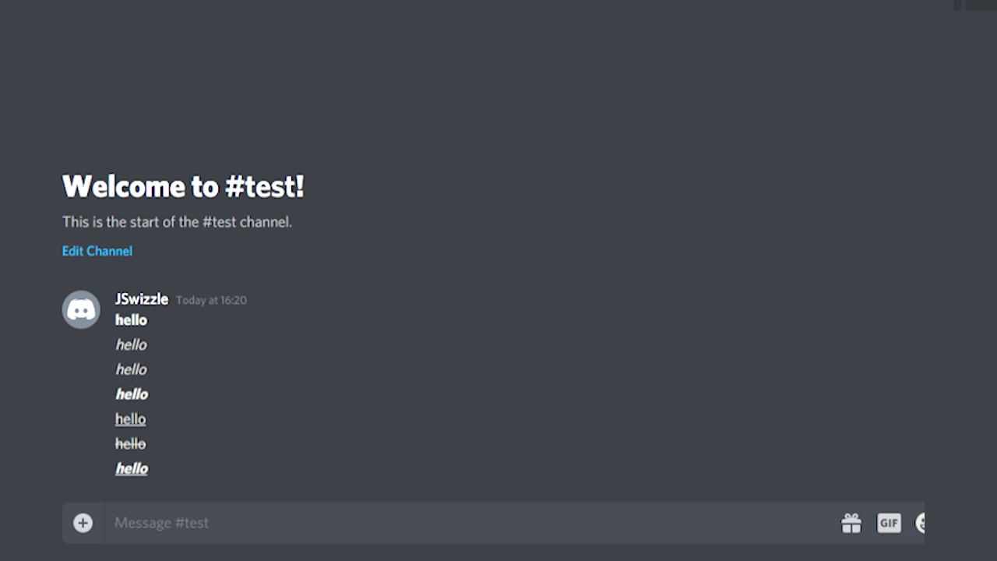
# Step: Send "hello" combining bold, italics, underline and strikethrough as ***__~~hello~~__***
pyautogui.write('***')
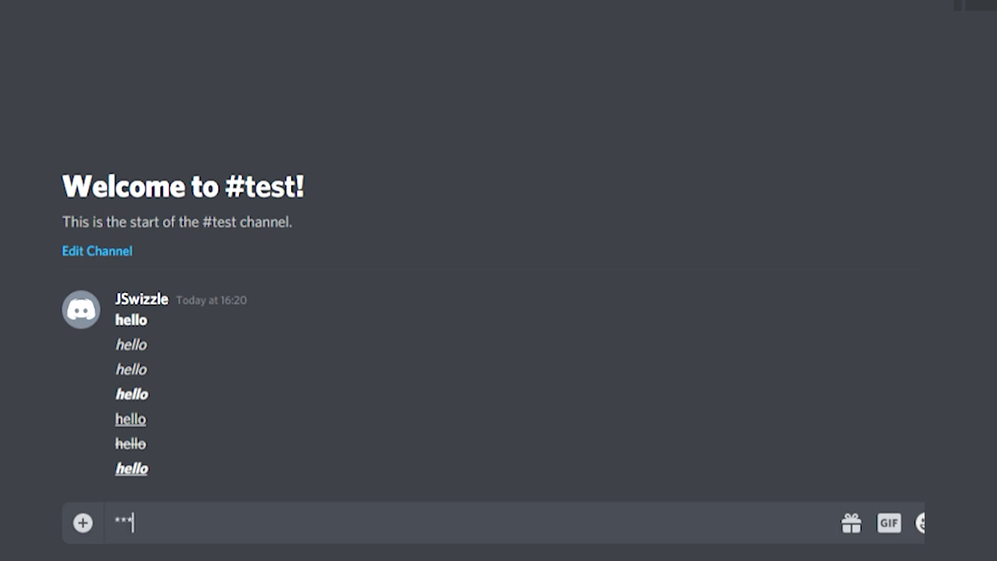
pyautogui.write('__~~hello')
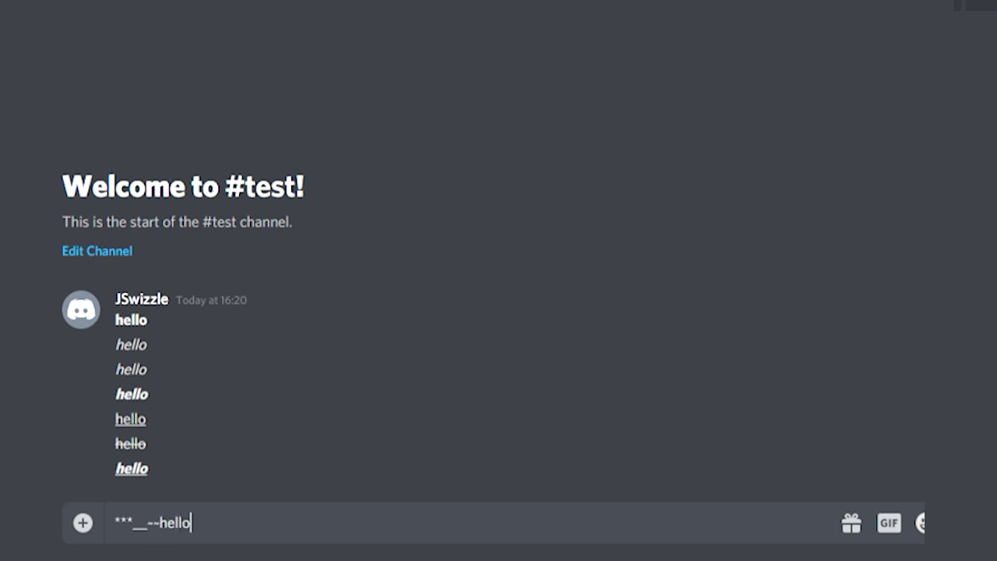
pyautogui.write('~~__***')
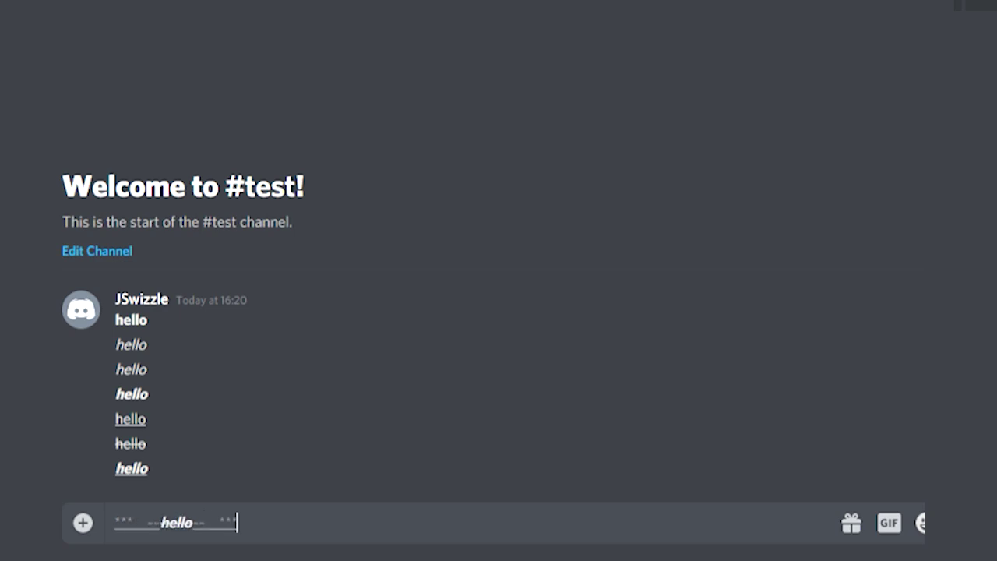
pyautogui.press('Return')
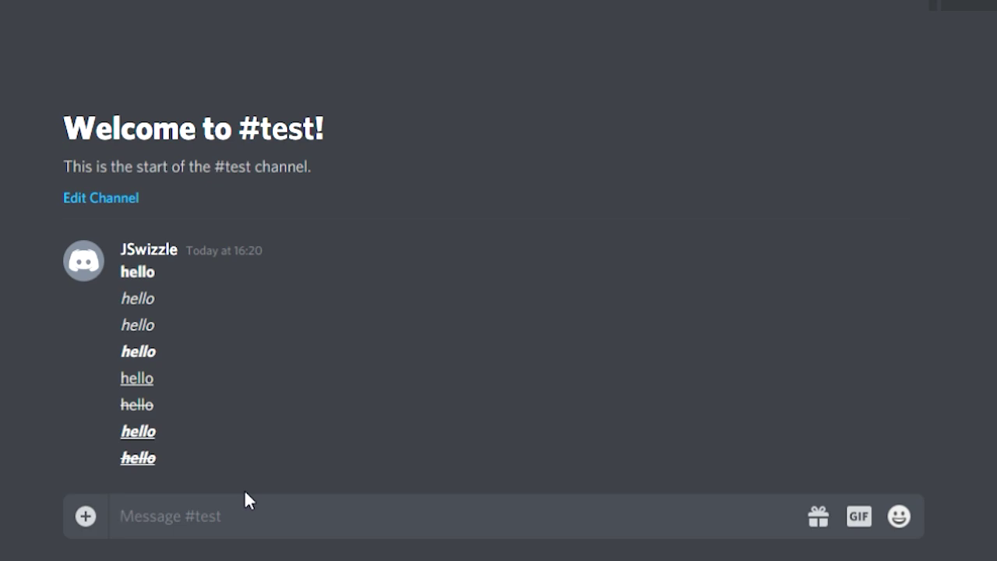
# Step: Send "hello" as inline code enclosed in single backticks
pyautogui.write('`h')
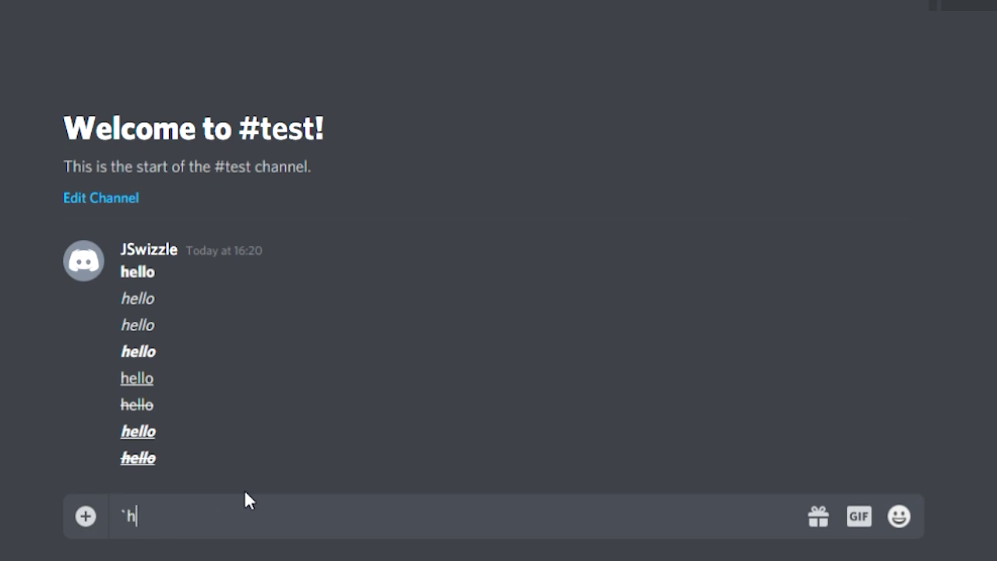
pyautogui.write('ello`')
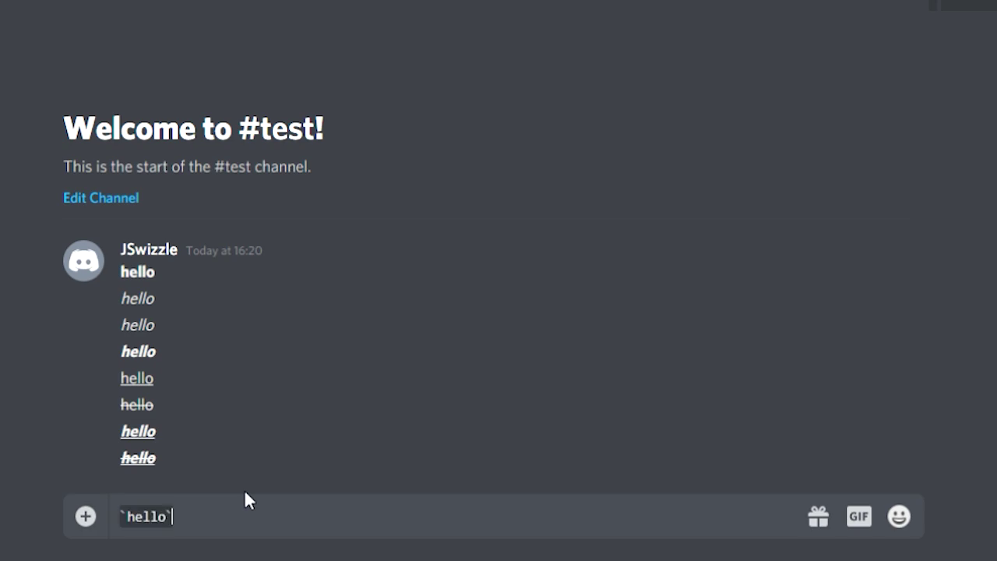
pyautogui.press('Return')
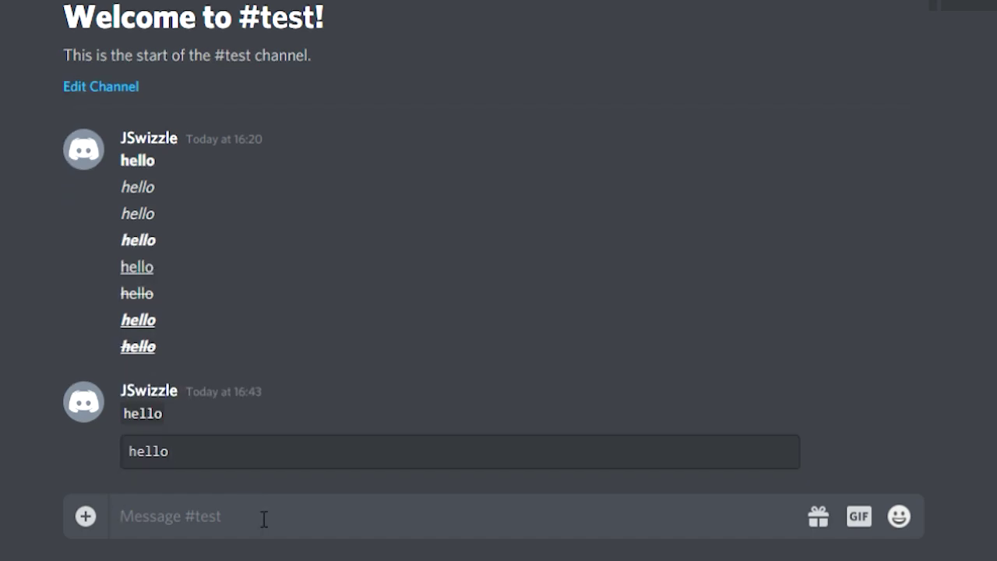
# Step: Send a triple-backtick code block with the diff language and "-hello" on its own line for red text
pyautogui.write('```')
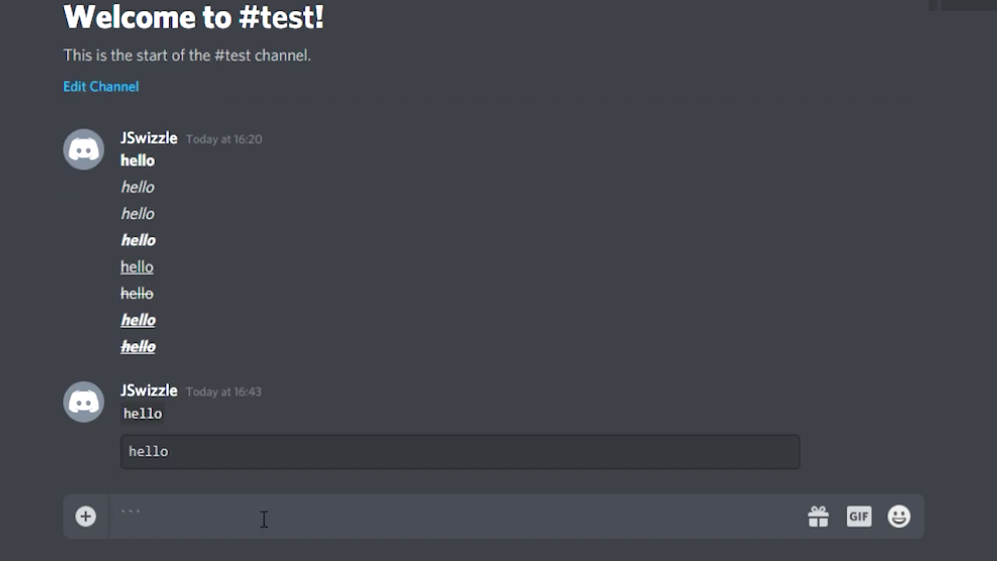
pyautogui.write('diff')
pyautogui.hotkey('shift', 'Return')
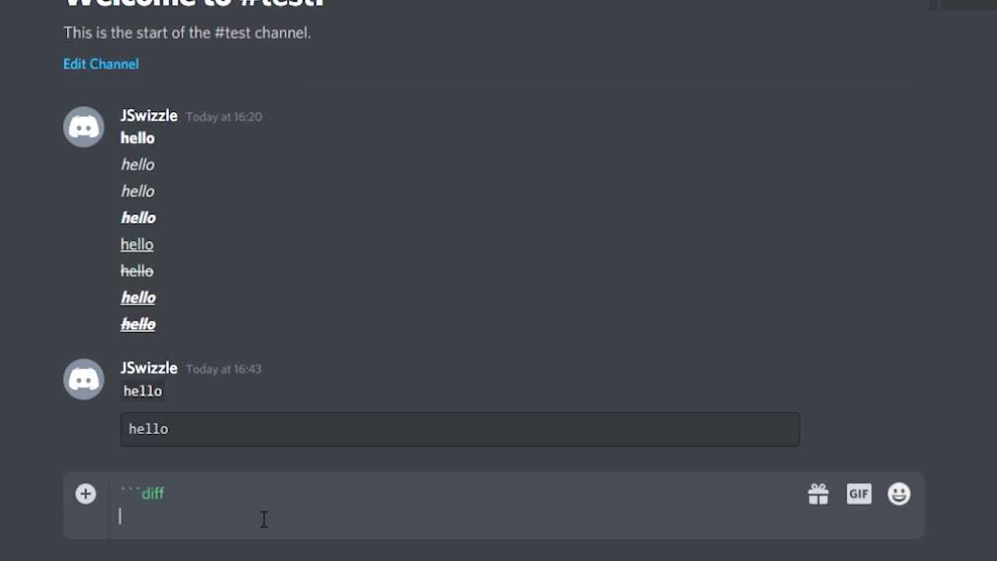
pyautogui.write('-hello')
pyautogui.hotkey('shift', 'Return')
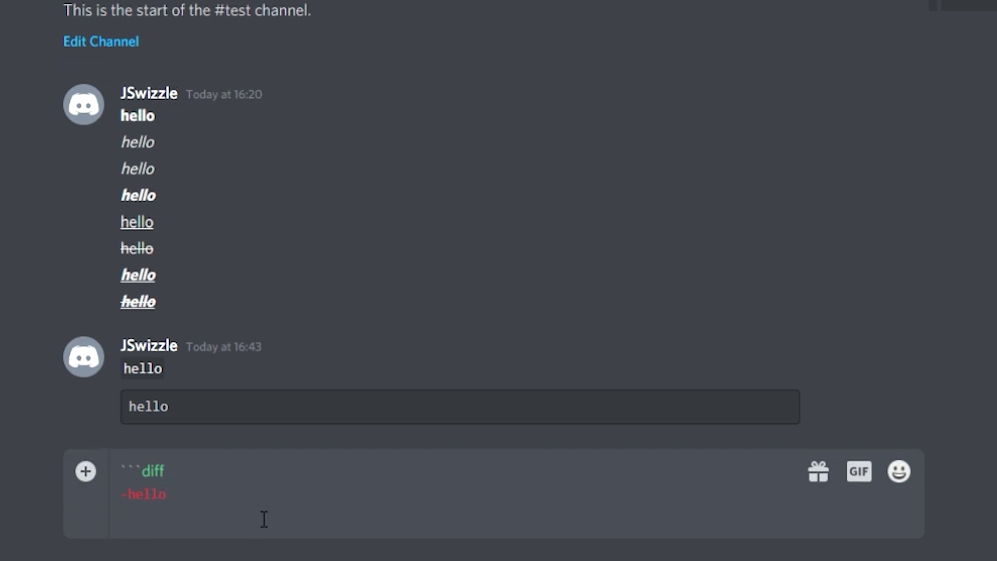
pyautogui.write('```')
pyautogui.press('Return')
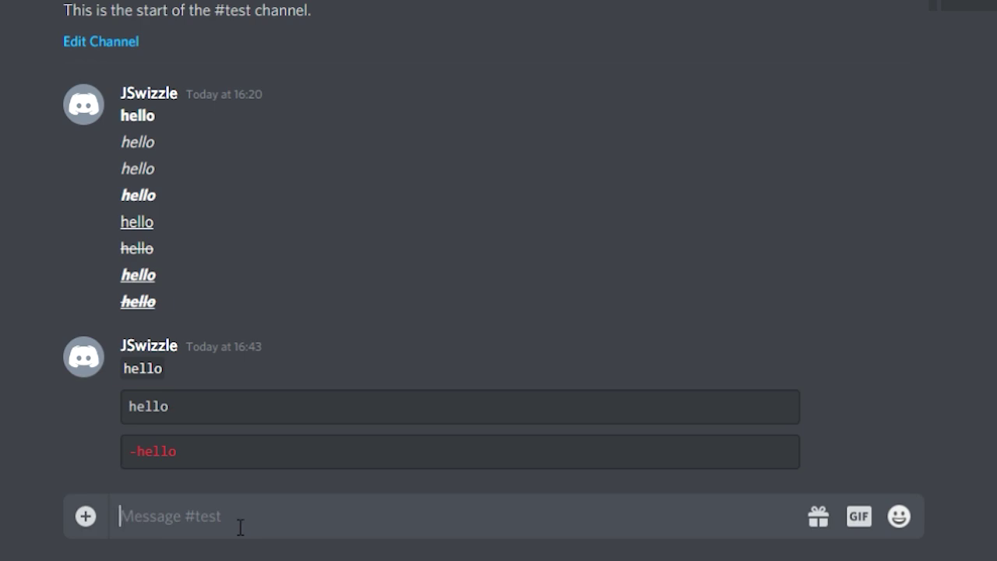
# Step: Send a triple-backtick code block with the css language and "[hello]" on its own line for orange text
pyautogui.write('```')
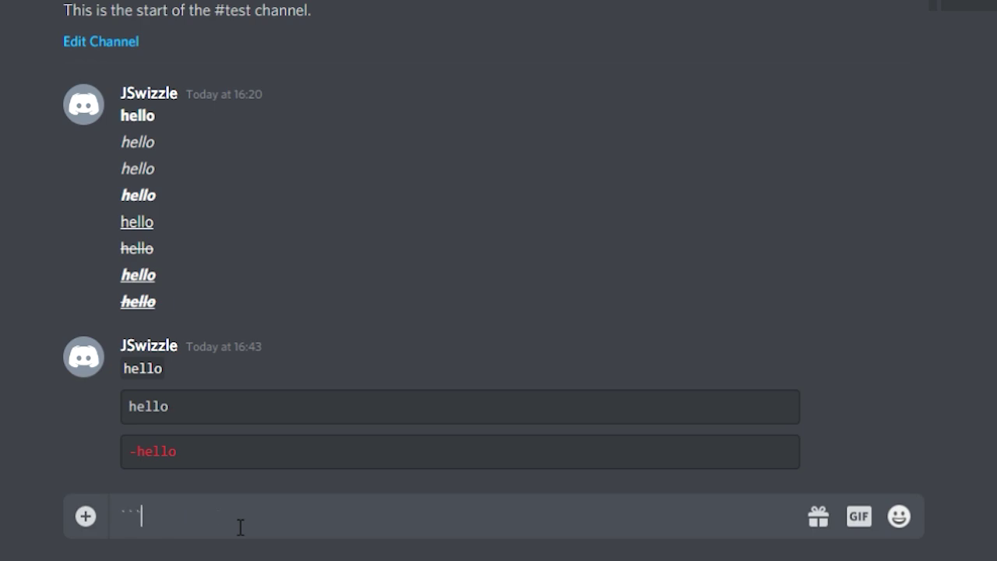
pyautogui.write('css')
pyautogui.hotkey('shift', 'Return')
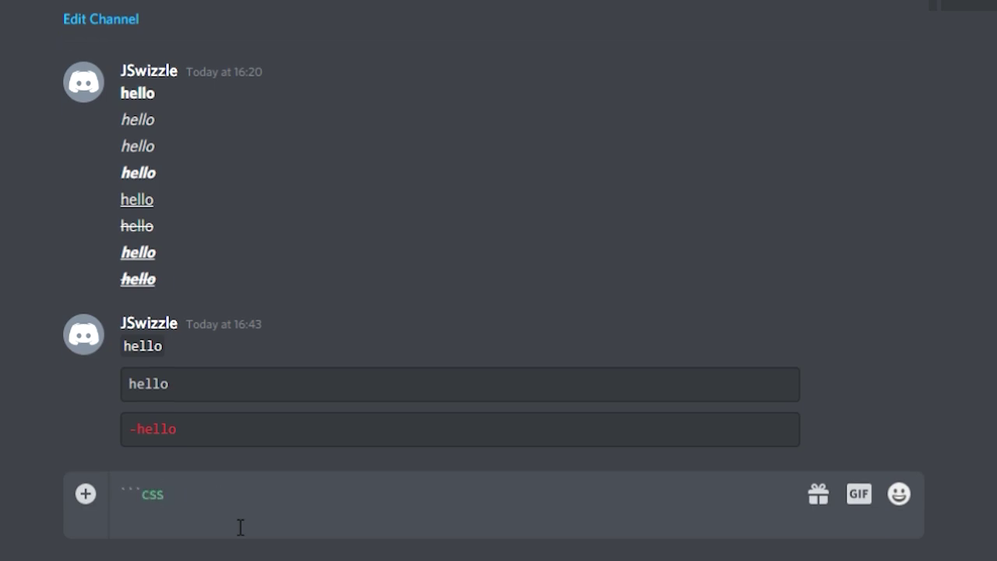
pyautogui.write('[hello]')
pyautogui.hotkey('shift', 'Return')
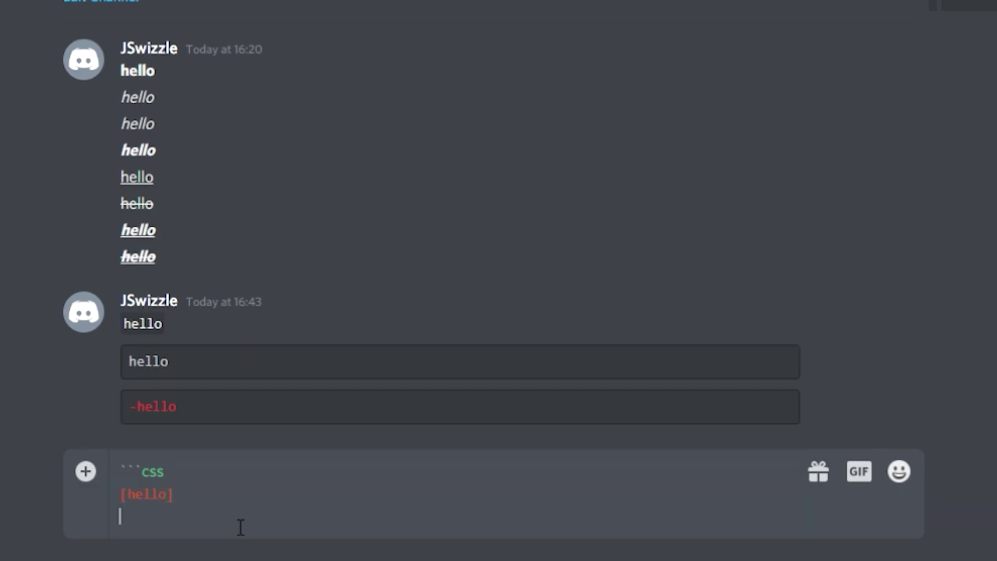
pyautogui.write('```')
pyautogui.press('Return')
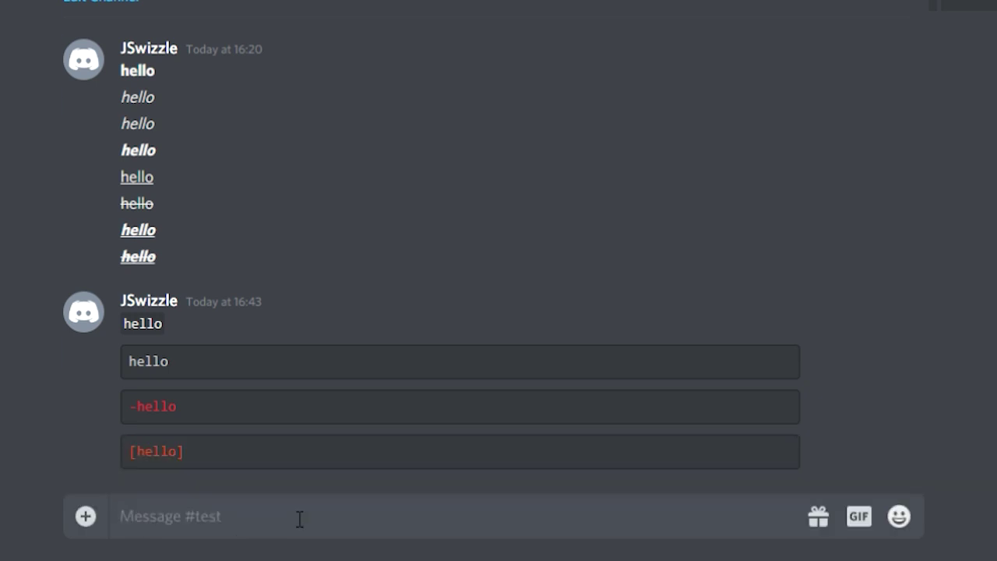
# Step: Send a triple-backtick code block with the fix language and "hello" on its own line for yellow text
pyautogui.write('```')
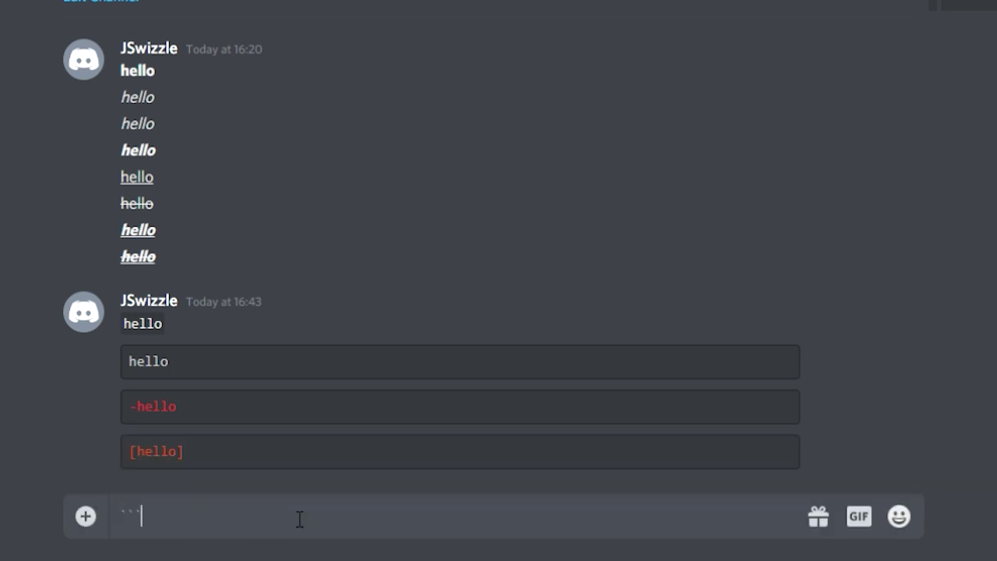
pyautogui.write('fix')
pyautogui.hotkey('shift', 'Return')
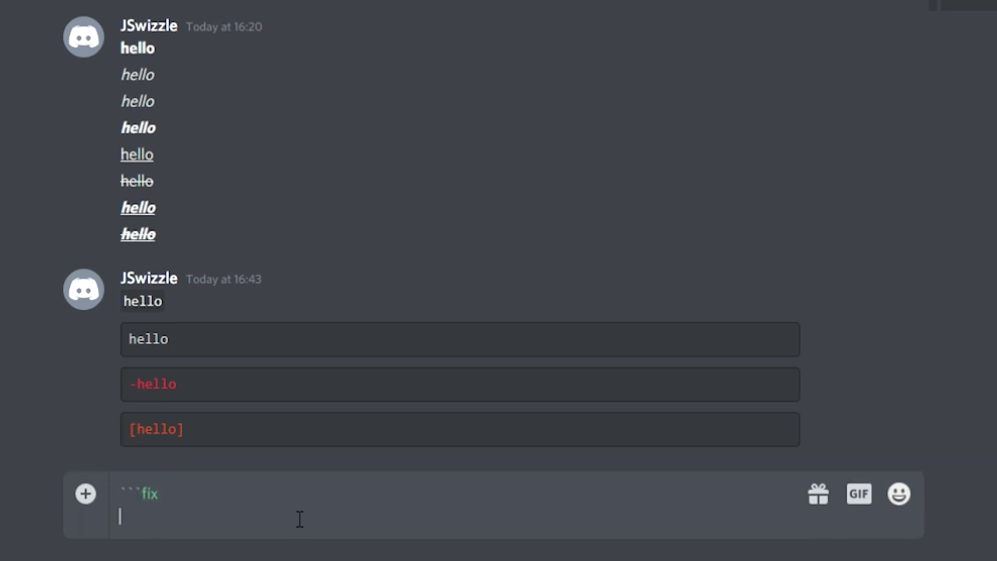
pyautogui.write('hello')
pyautogui.hotkey('shift', 'Return')
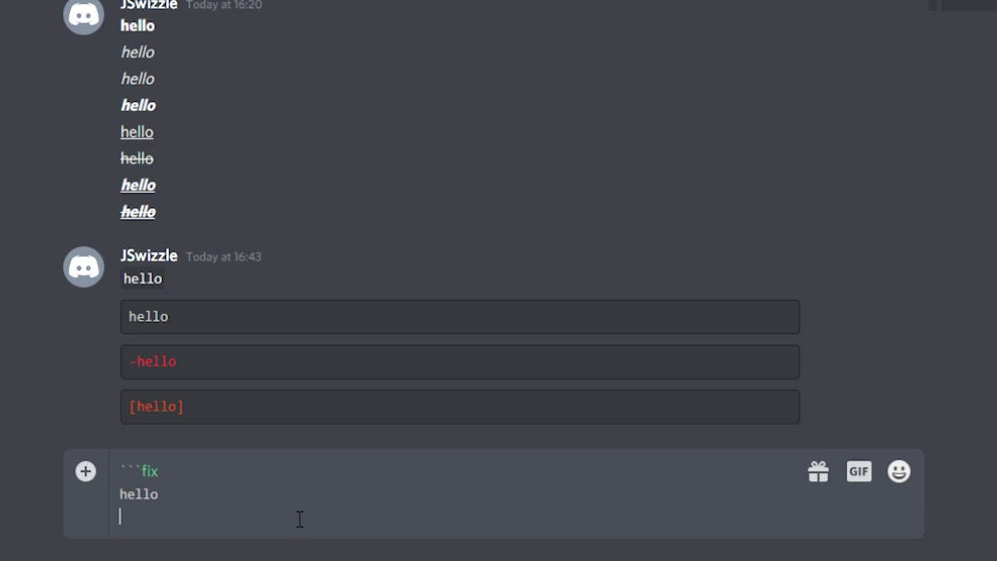
pyautogui.write('11')
pyautogui.write('``')
pyautogui.press('Return')
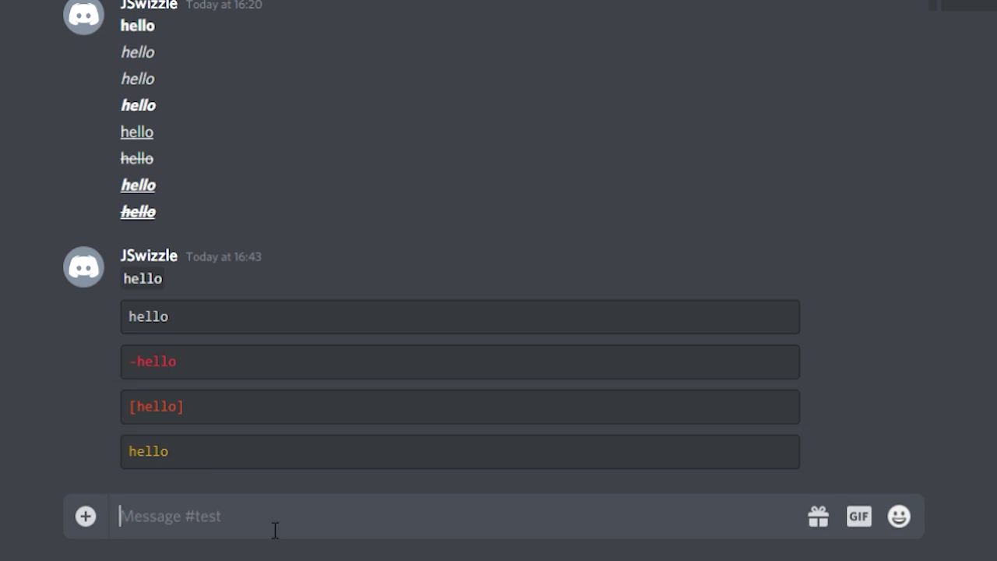
# Step: Send a triple-backtick code block with the diff language and "+ hello text" on its own line for green text
pyautogui.write('```')
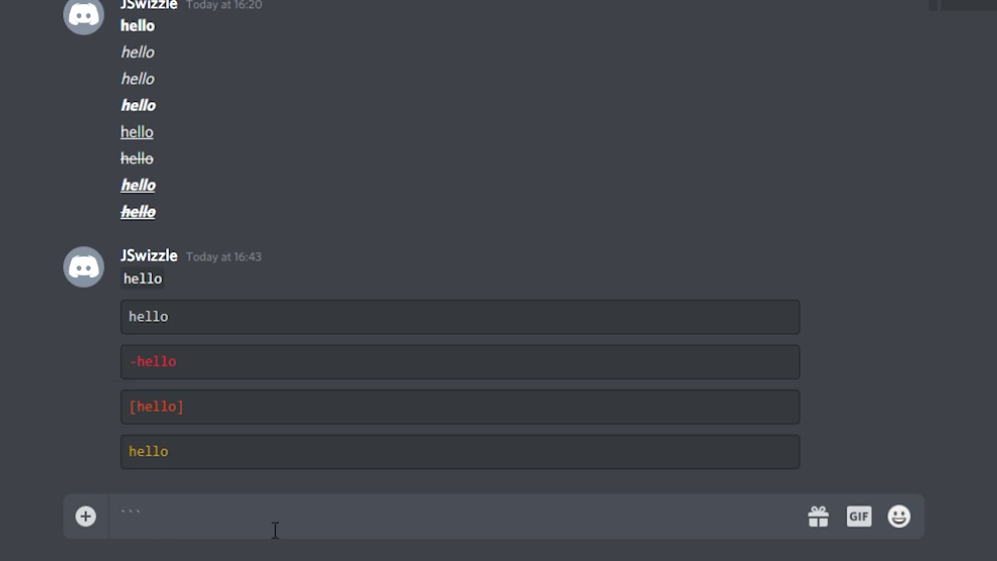
pyautogui.write('diff')
pyautogui.hotkey('shift', 'Return')
pyautogui.write('+')
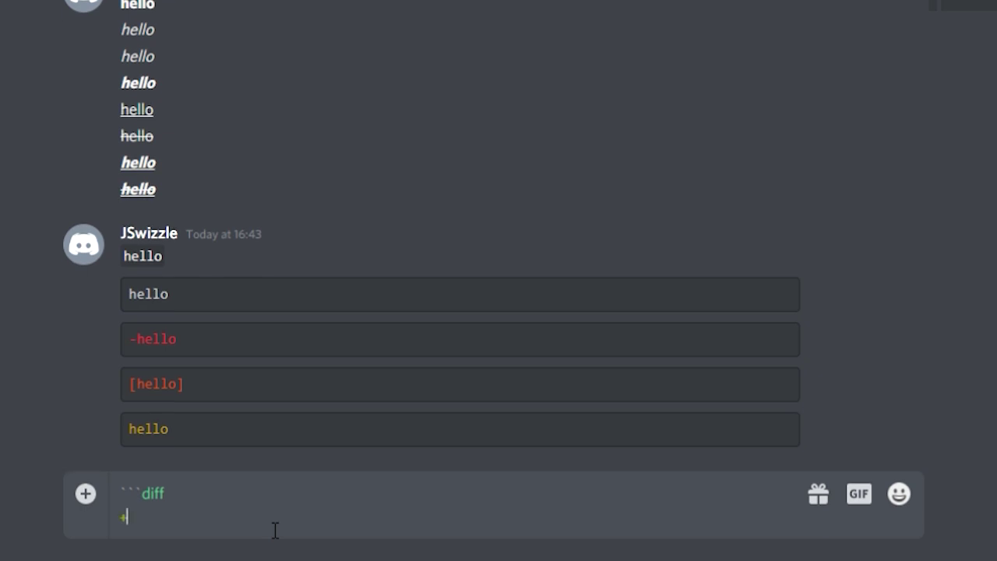
pyautogui.write(' hello text')
pyautogui.hotkey('shift', 'Return')
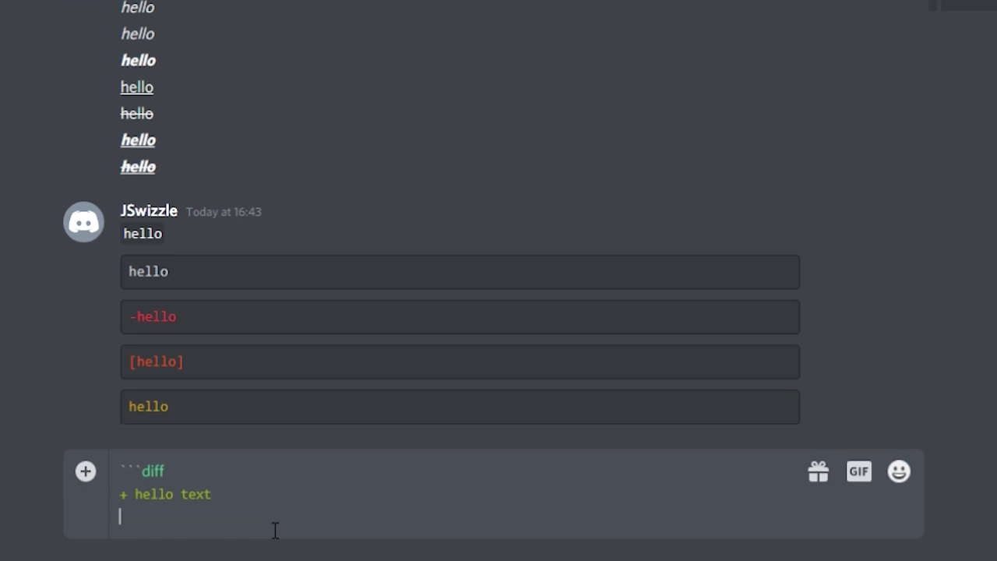
pyautogui.write('```')
pyautogui.press('Return')
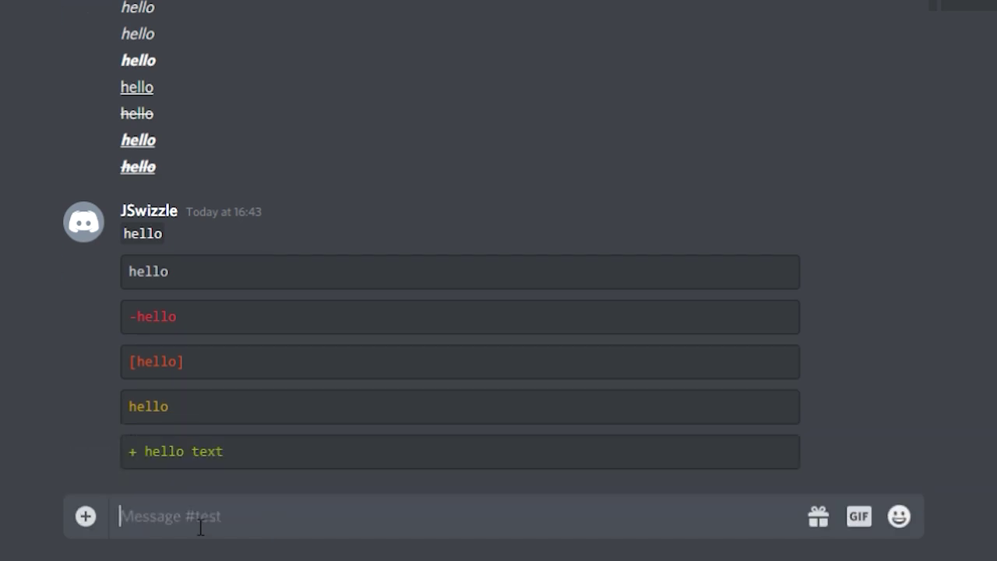
# Step: Send a triple-backtick code block with the json language and "hello" in double quotes on its own line for cyan text
pyautogui.write('```')
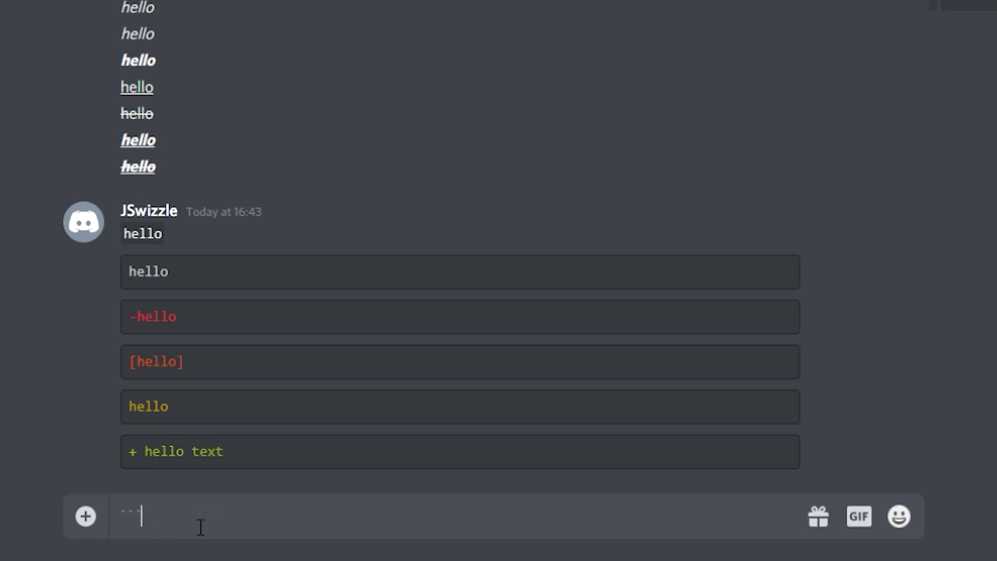
pyautogui.write('json')
pyautogui.hotkey('shift', 'Return')
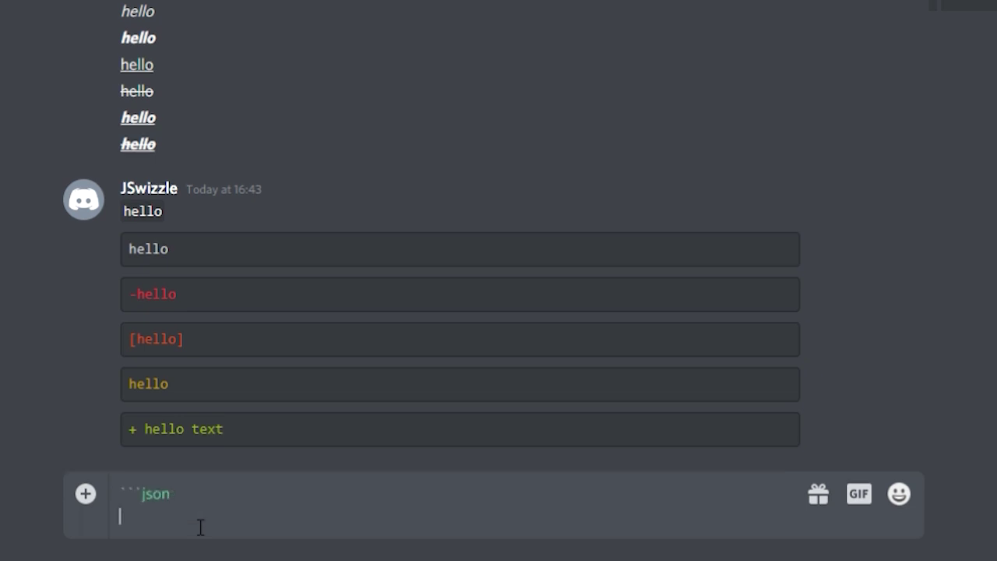
pyautogui.write('"hello"')
pyautogui.hotkey('shift', 'Return')
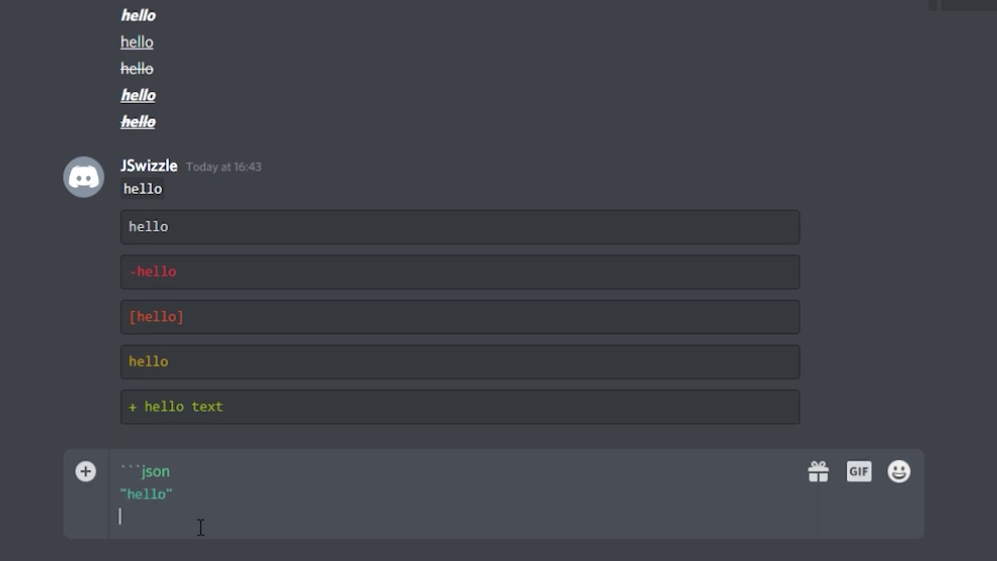
pyautogui.write('```')
pyautogui.press('Return')
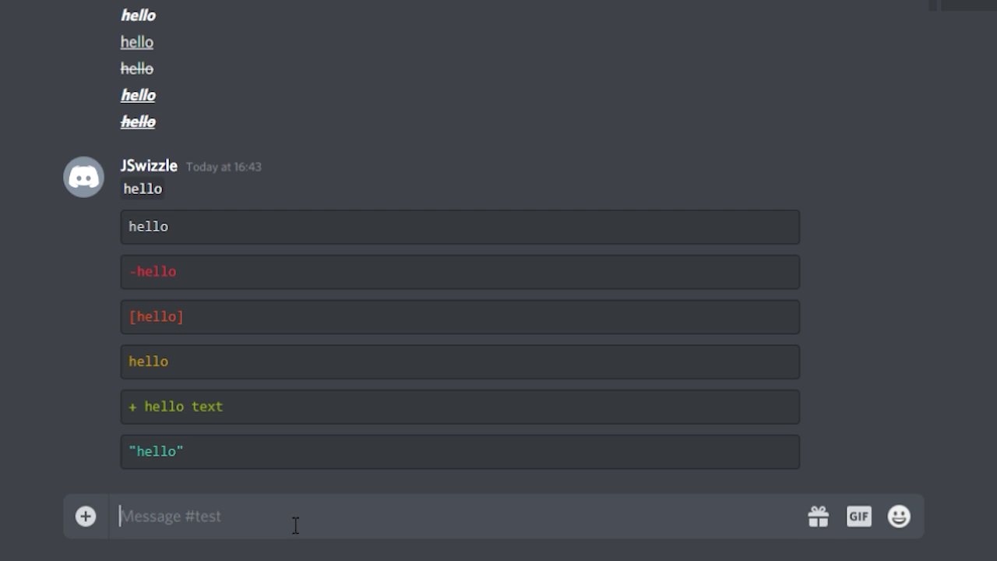
# Step: Send a triple-backtick code block with the ini language and "[hello]" on its own line for blue text
pyautogui.write('```')
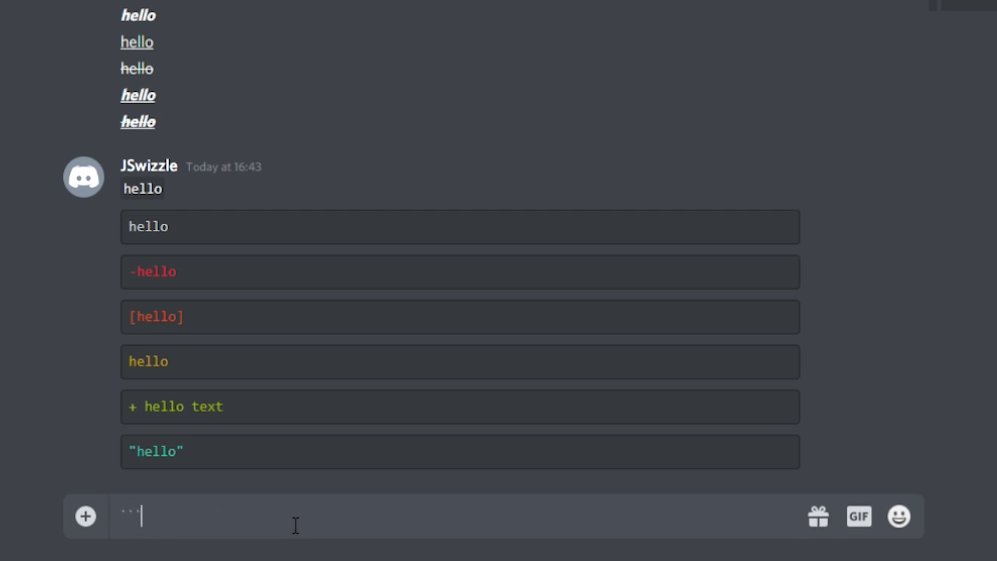
pyautogui.write('ini')
pyautogui.hotkey('shift', 'Return')
pyautogui.write('[')
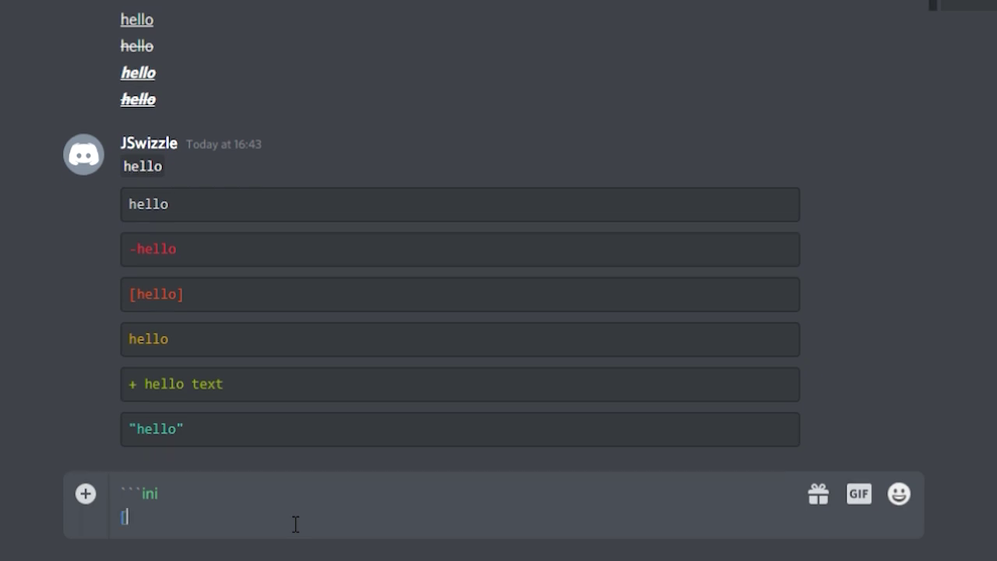
pyautogui.write('hello]')
pyautogui.hotkey('shift', 'Return')
pyautogui.write('```')
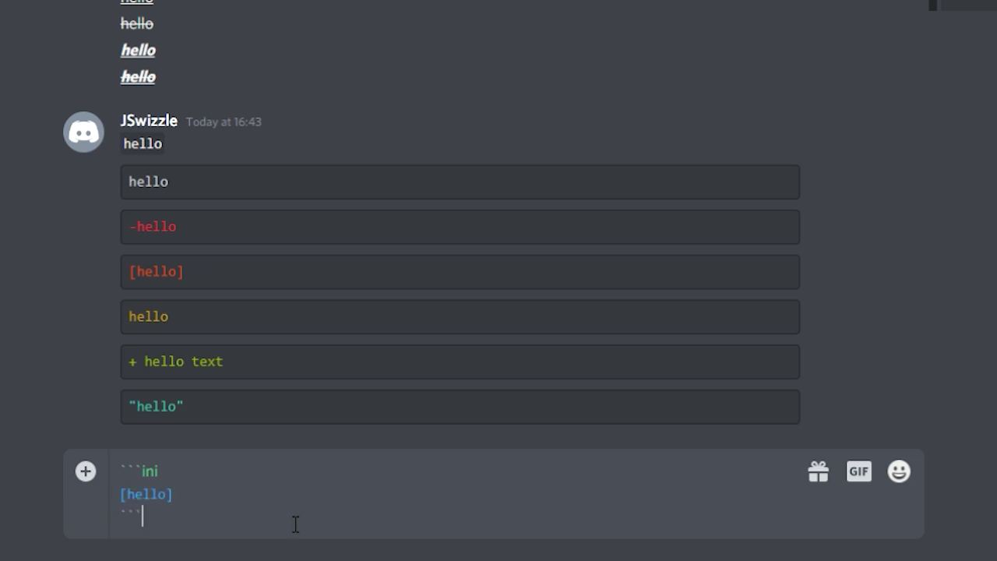
pyautogui.press('Return')
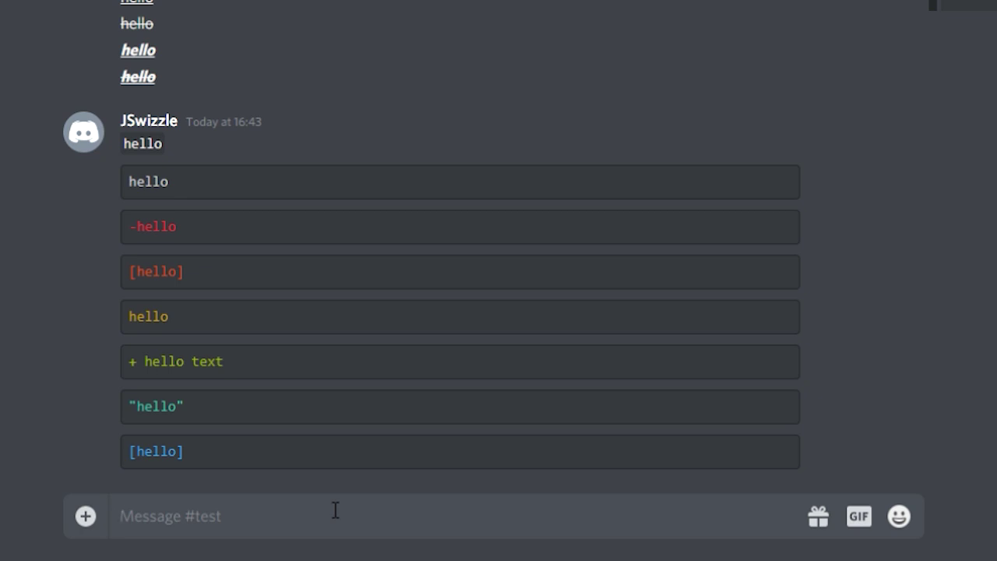
# Step: Send a triple-backtick code block with the tex language and "$ hello" on its own line for teal-highlighted text
pyautogui.write('`')
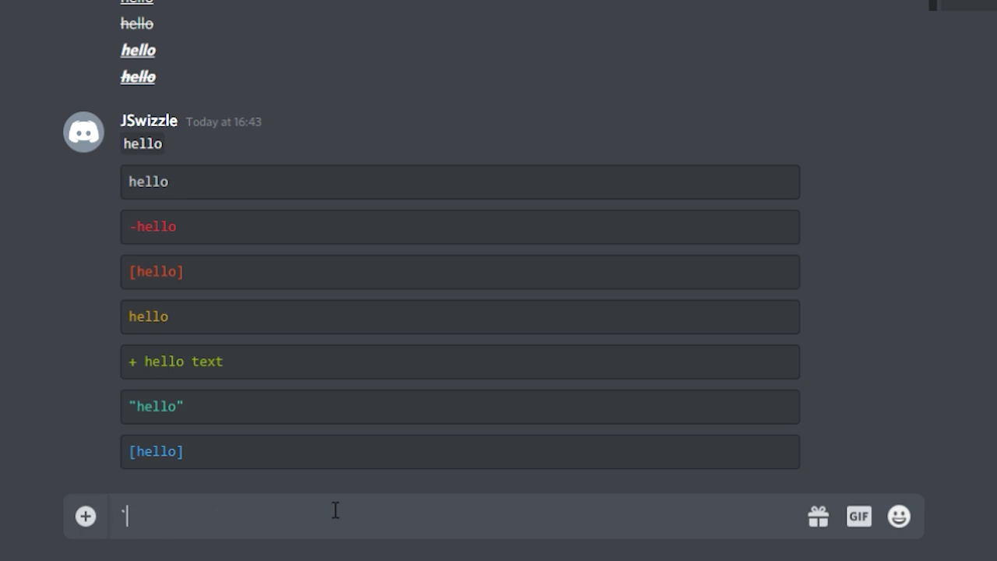
pyautogui.write('``tex')
pyautogui.hotkey('shift', 'Return')
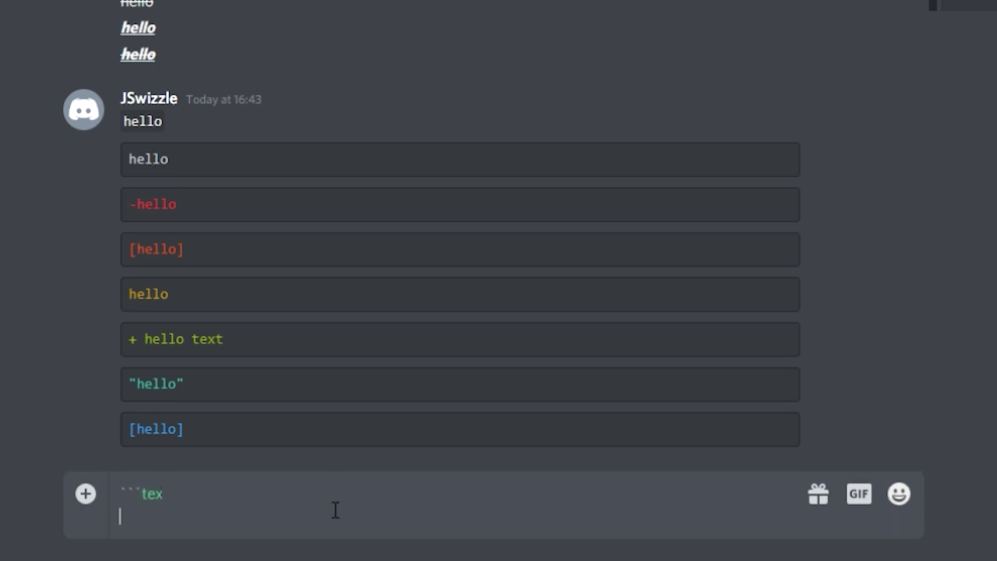
pyautogui.write('$ hello')
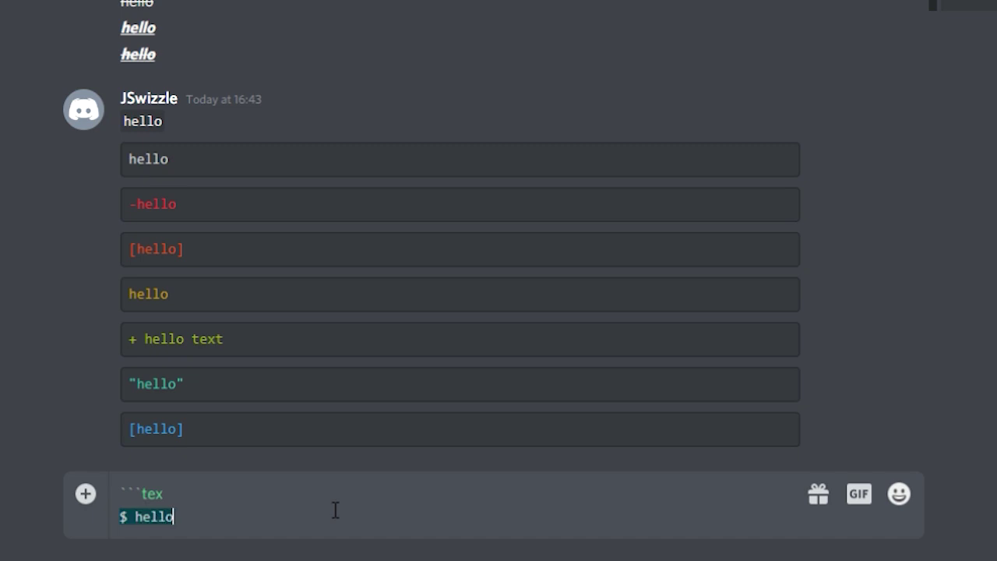
pyautogui.hotkey('shift', 'Return')
pyautogui.write('```')
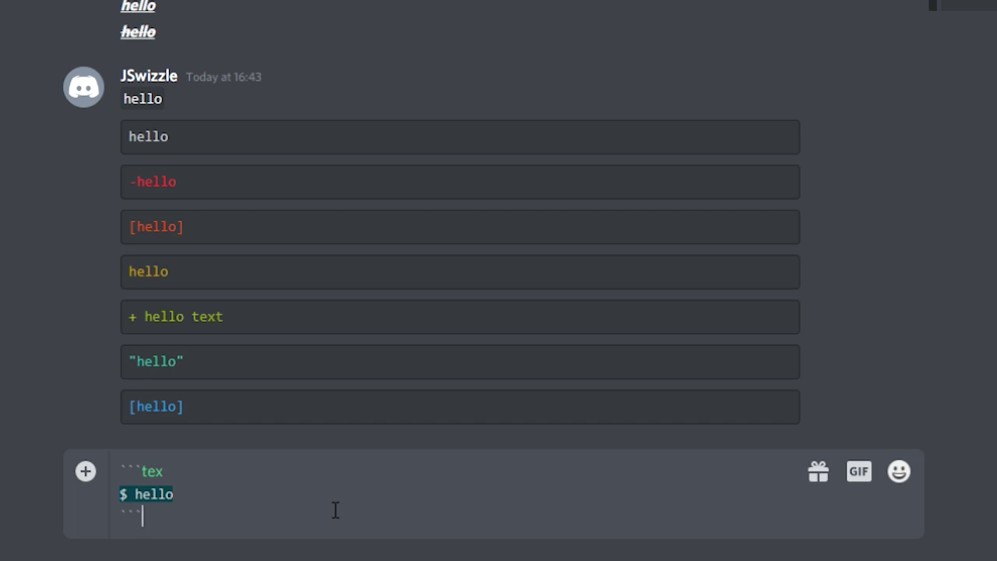
pyautogui.press('Return')
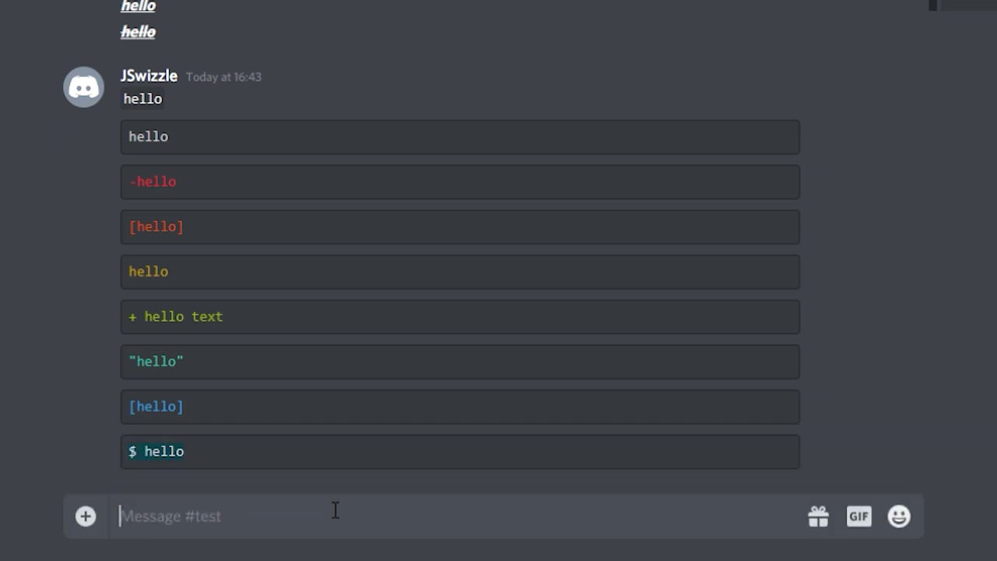